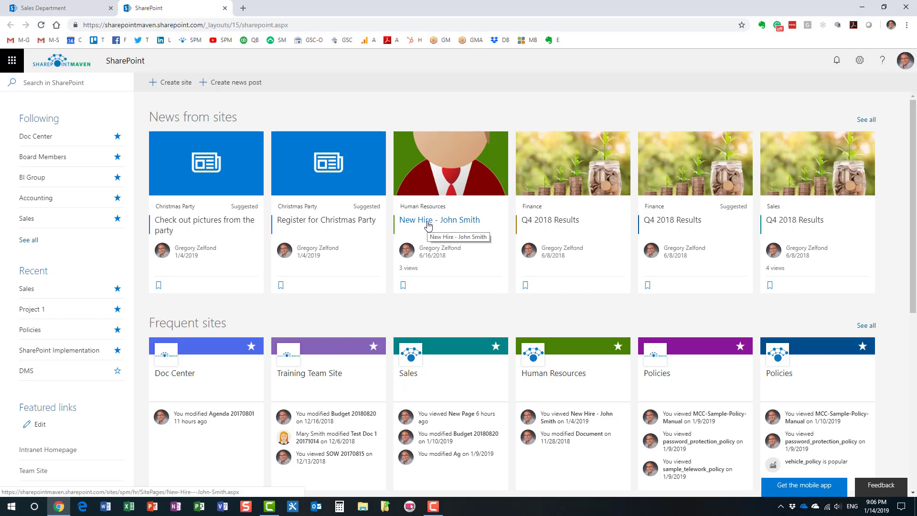
- Bookmark the Human Resources new-hire news post on the SharePoint start page
click(403, 286)
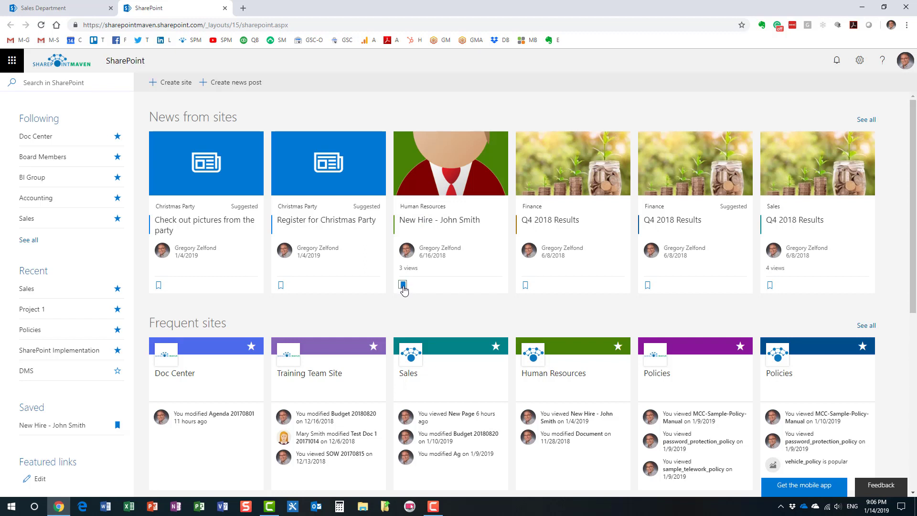
click(403, 286)
click(403, 286)
- Look through the saved items, frequent sites and suggested sites on the start page
scroll(333, 274, down, 1)
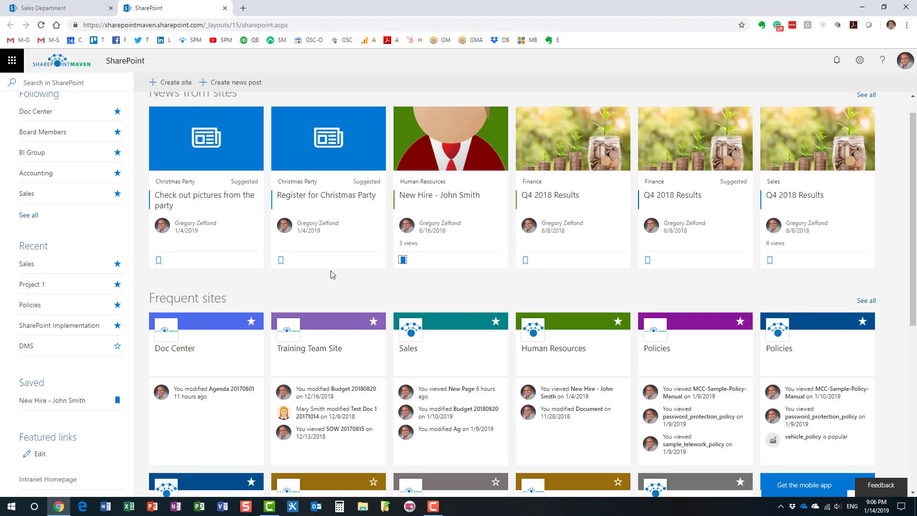
scroll(333, 275, up, 1)
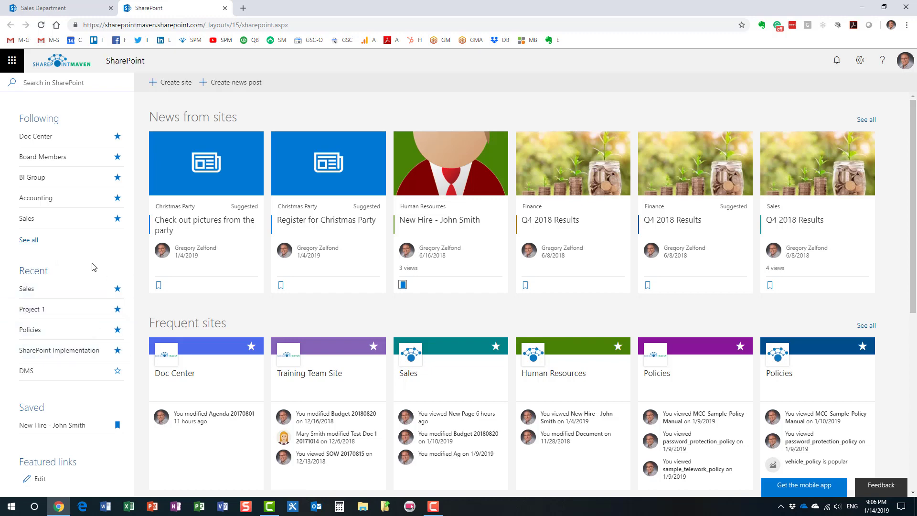
scroll(333, 347, down, 7)
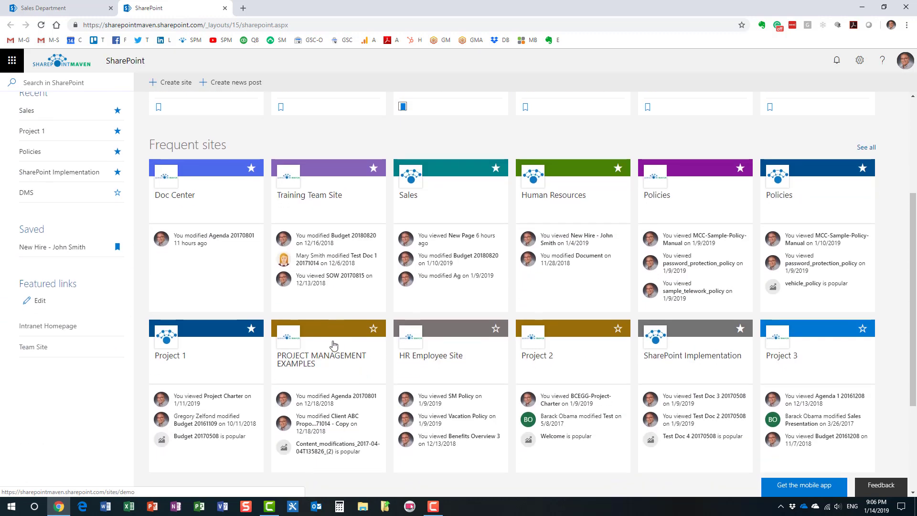
scroll(325, 344, down, 1)
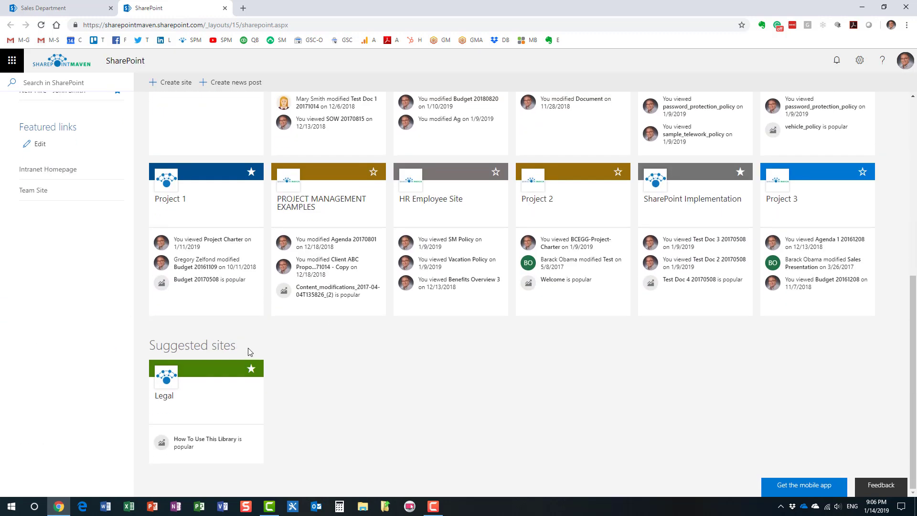
scroll(246, 363, up, 2)
scroll(240, 390, down, 1)
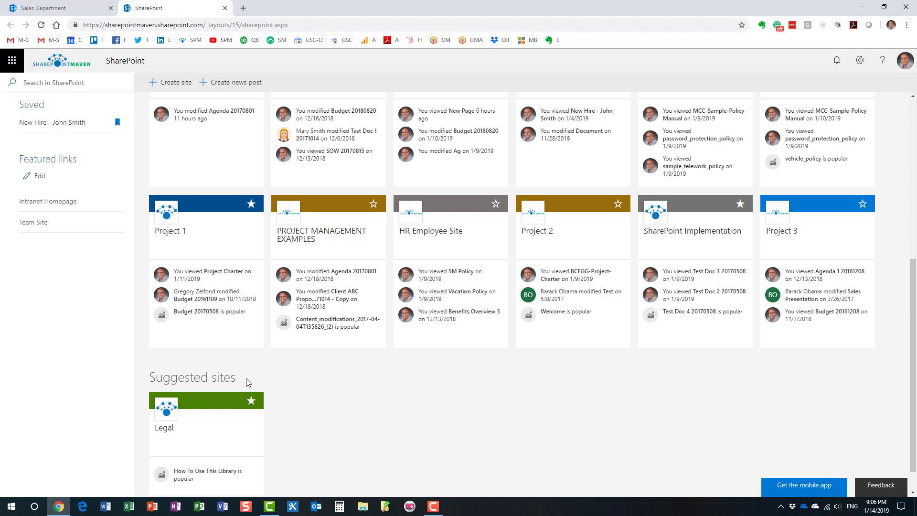
scroll(247, 380, up, 6)
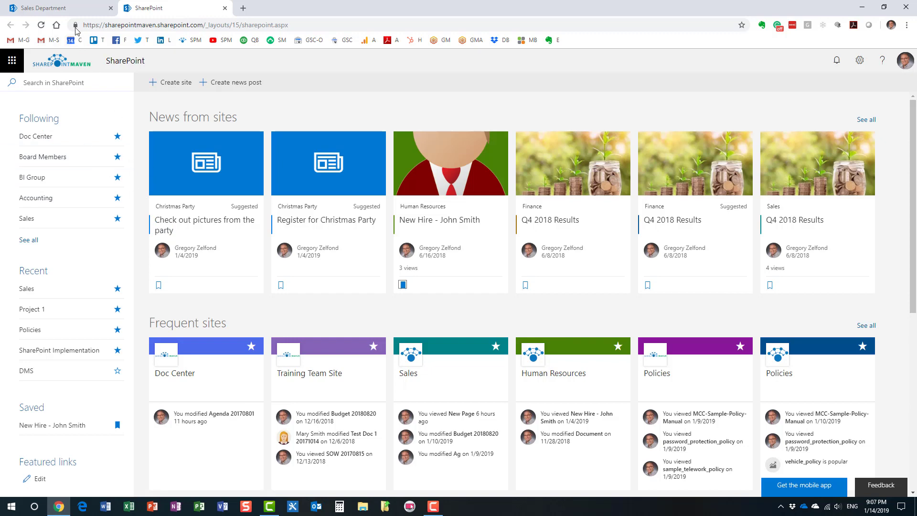
- View the departments listed in the Sales site's hub navigation and return to the SharePoint start page
click(80, 13)
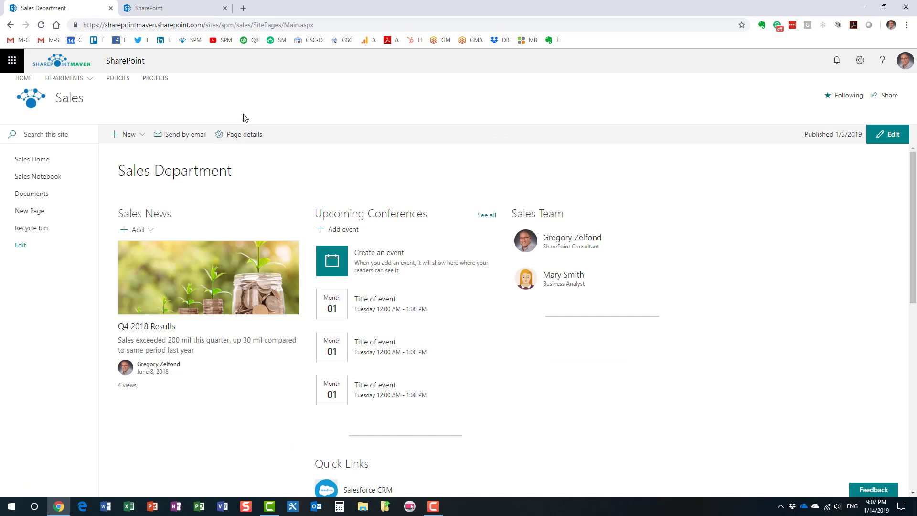
click(87, 83)
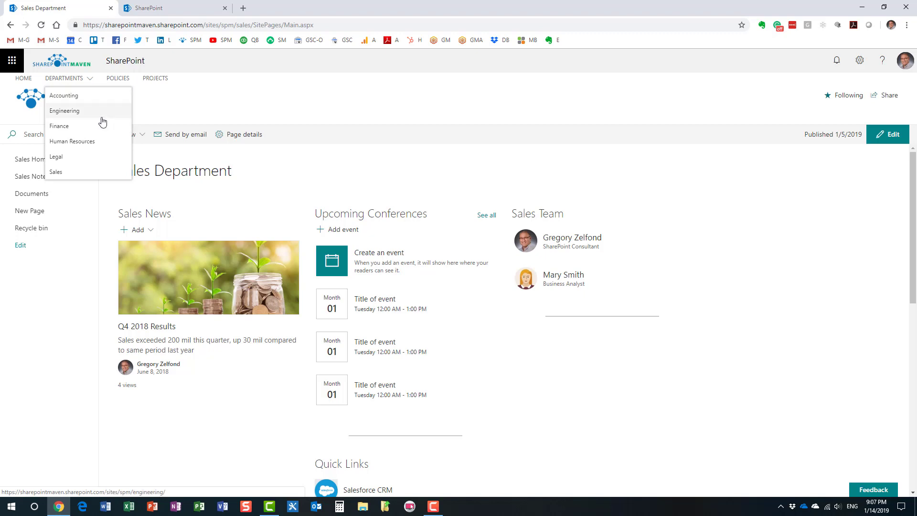
click(161, 8)
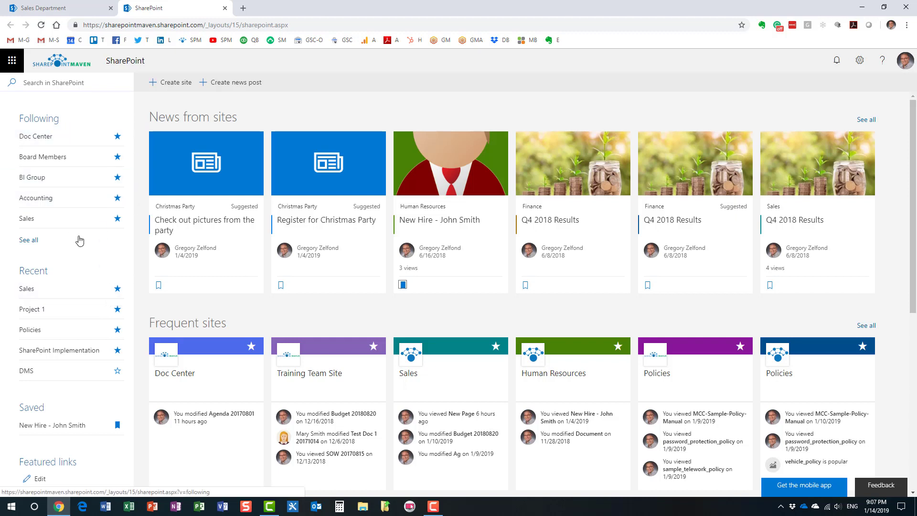
- Stop following the Sales site and follow it again
click(61, 11)
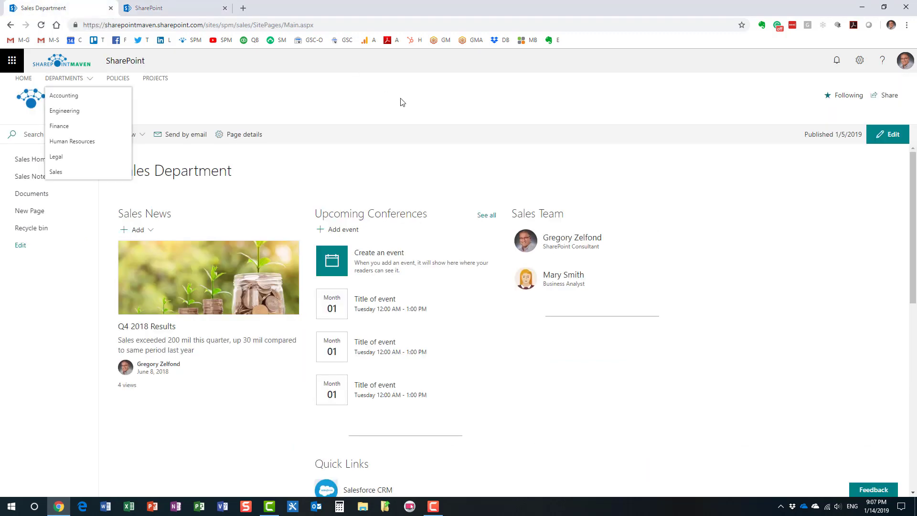
click(830, 100)
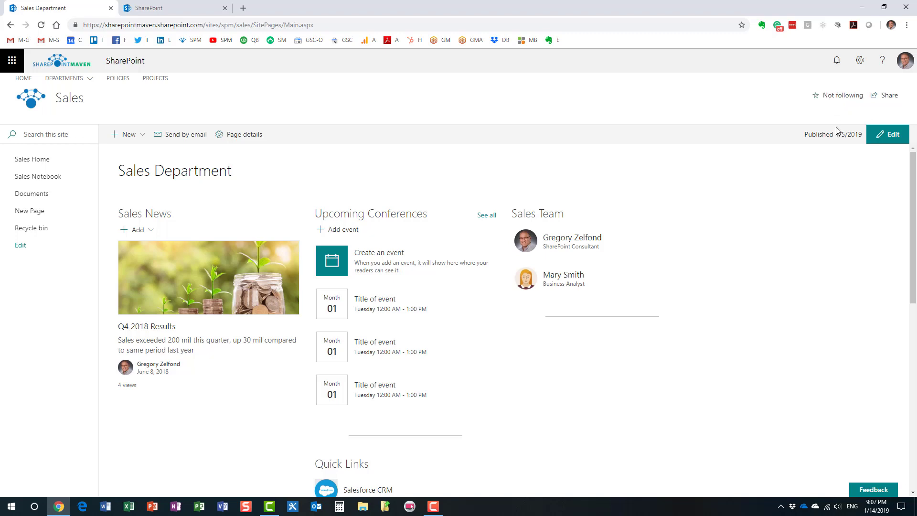
click(815, 97)
- Compare the start page's followed sites, news and frequent sites with the Departments navigation of the Sales site
click(185, 14)
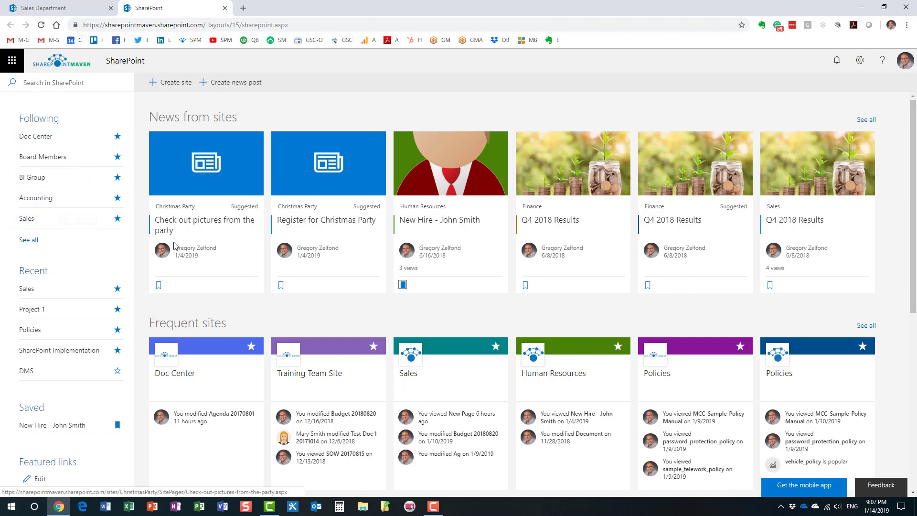
scroll(175, 246, down, 1)
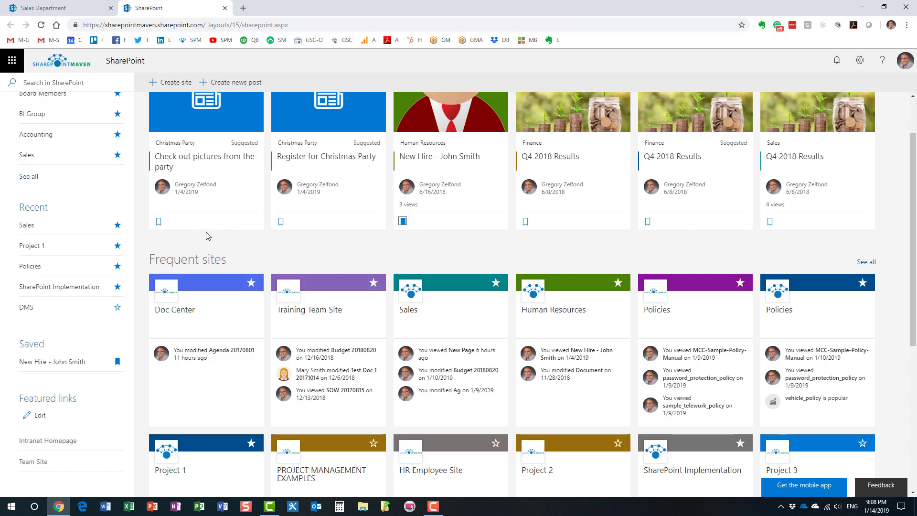
scroll(221, 242, up, 2)
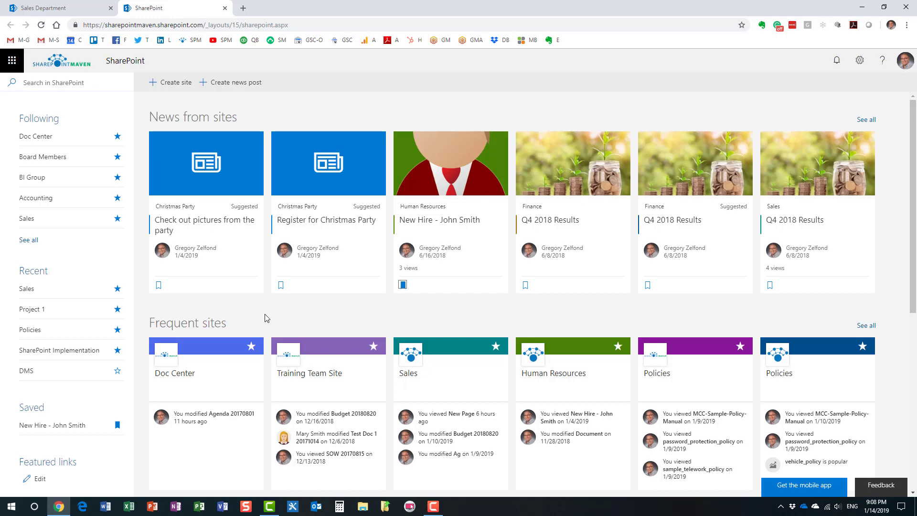
click(98, 8)
mouse_move(88, 82)
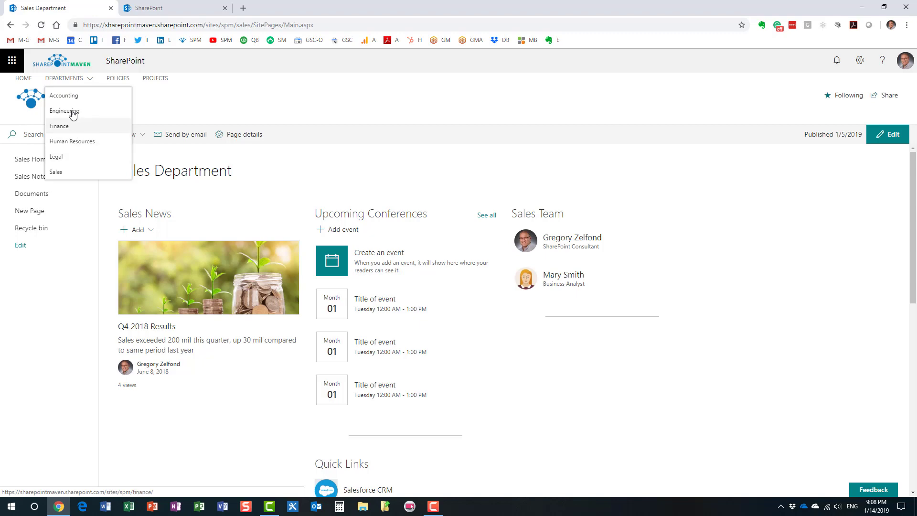
click(150, 8)
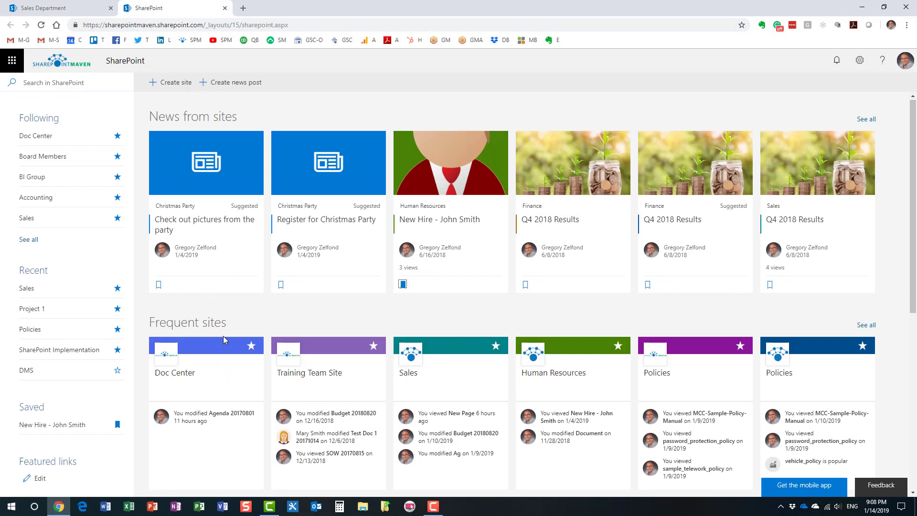
scroll(221, 335, down, 2)
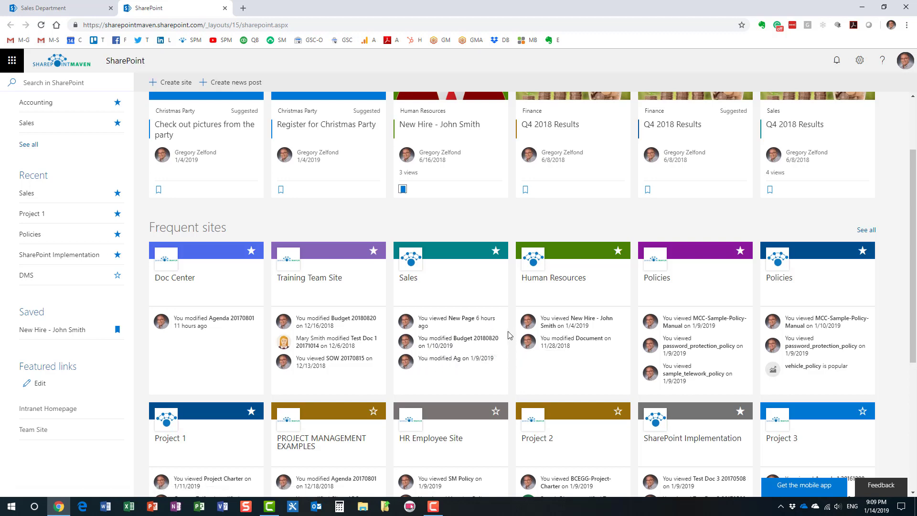
scroll(509, 340, up, 2)
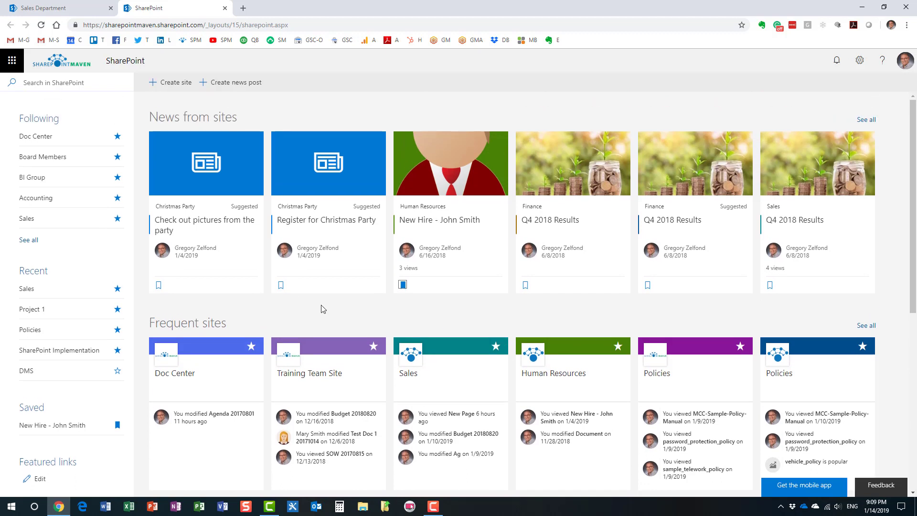
- Open the Featured links for editing to view the available options and finish without changing them
scroll(324, 310, down, 2)
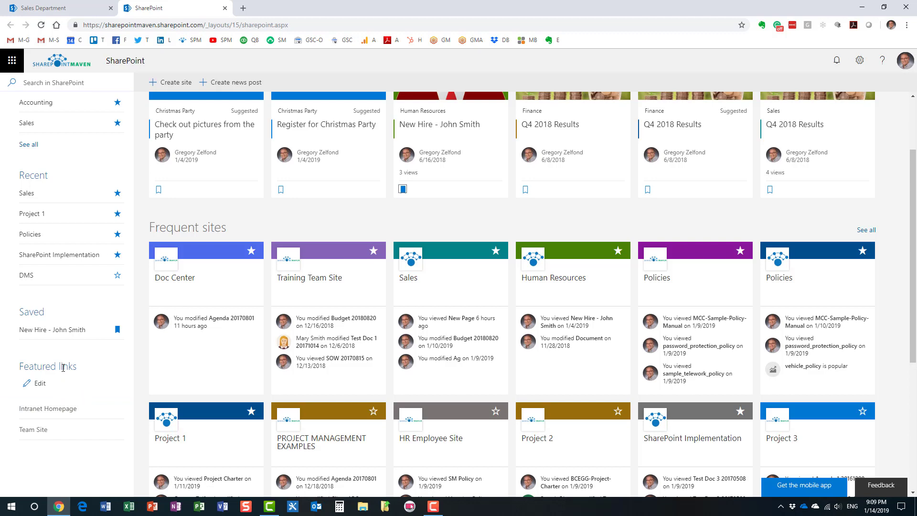
click(41, 388)
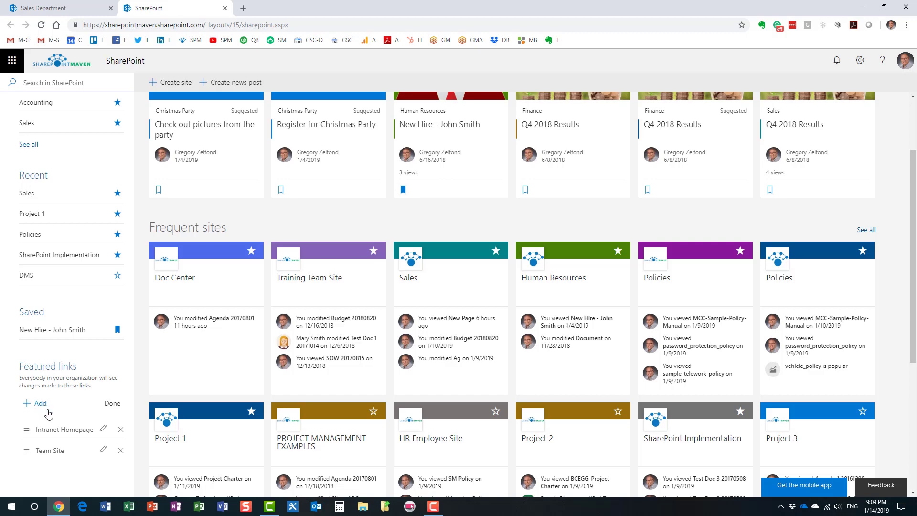
click(112, 404)
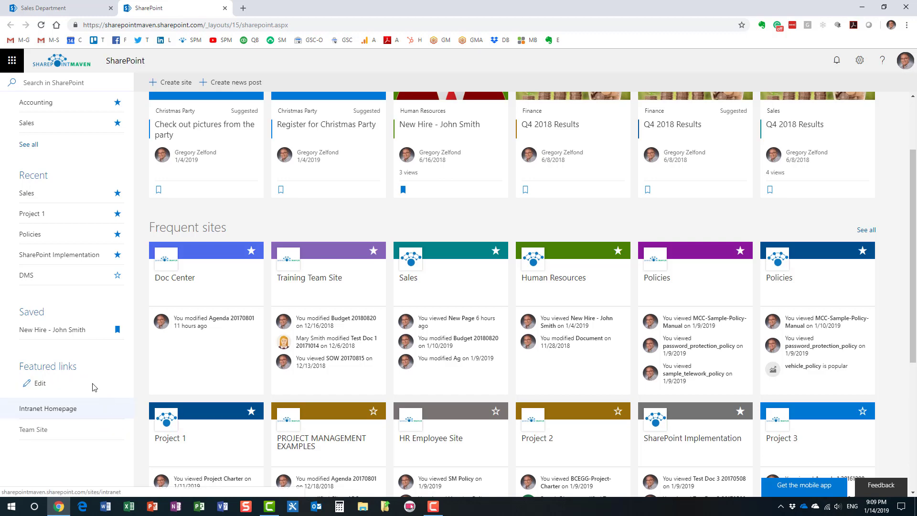
scroll(92, 282, up, 2)
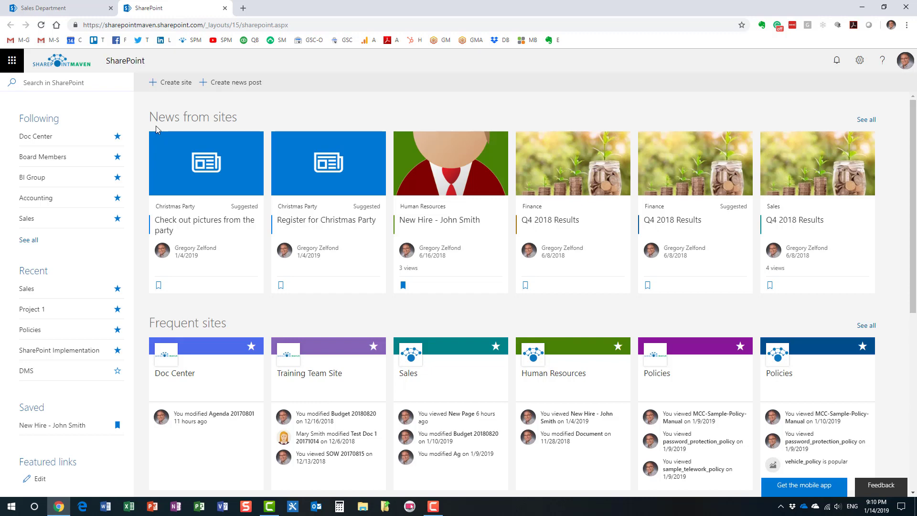
- View the form for adding a new featured link, then cancel it and finish editing the Featured links
scroll(30, 317, down, 5)
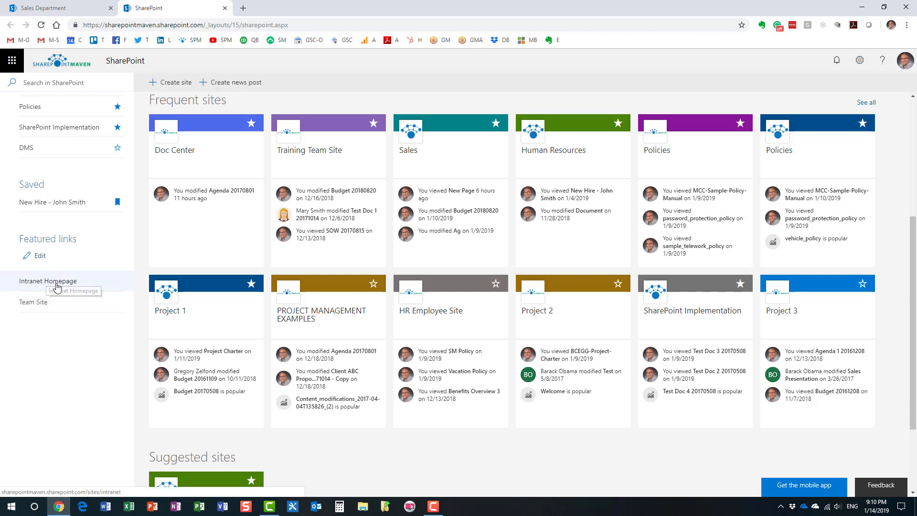
click(40, 256)
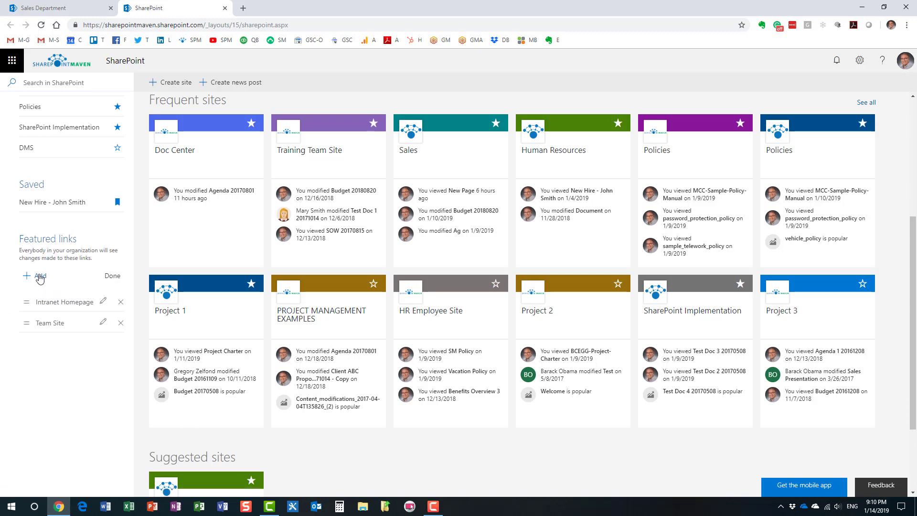
click(39, 276)
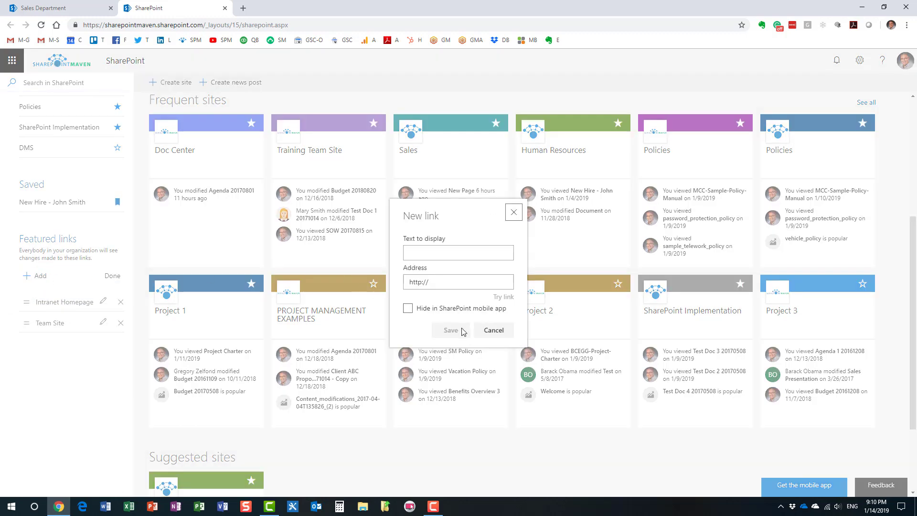
click(493, 330)
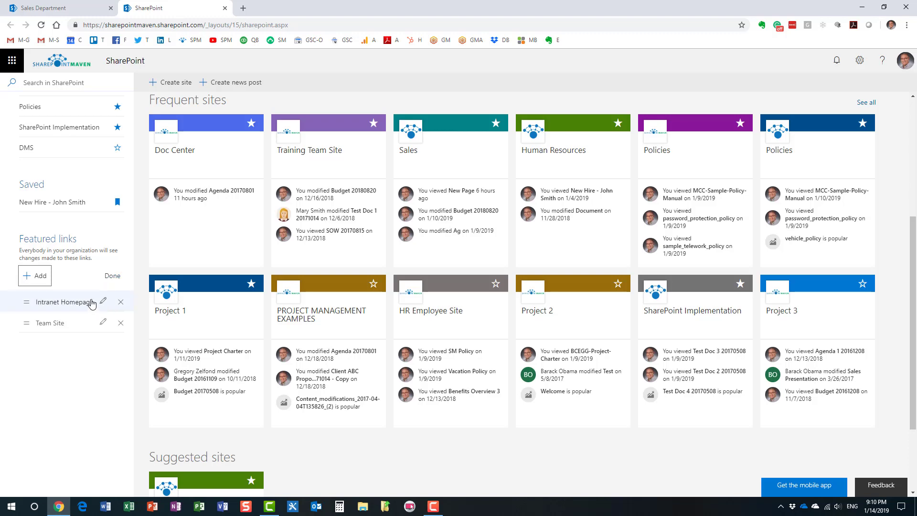
click(112, 276)
scroll(96, 317, up, 3)
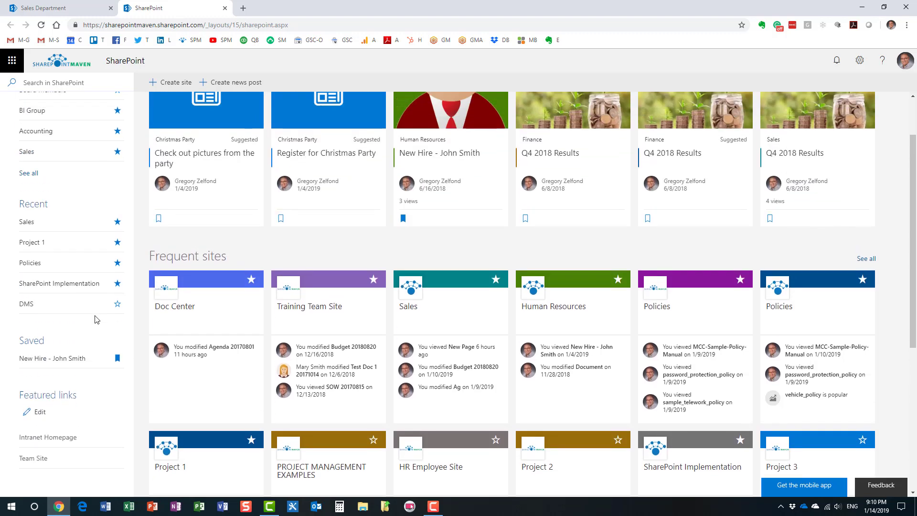
scroll(95, 315, up, 2)
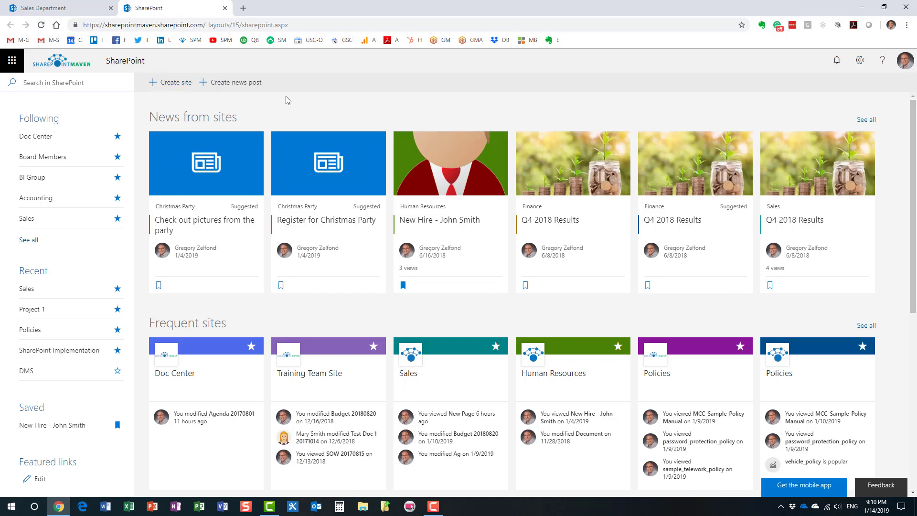
- View the site types offered for creating a new site and close the panel without creating one
click(177, 86)
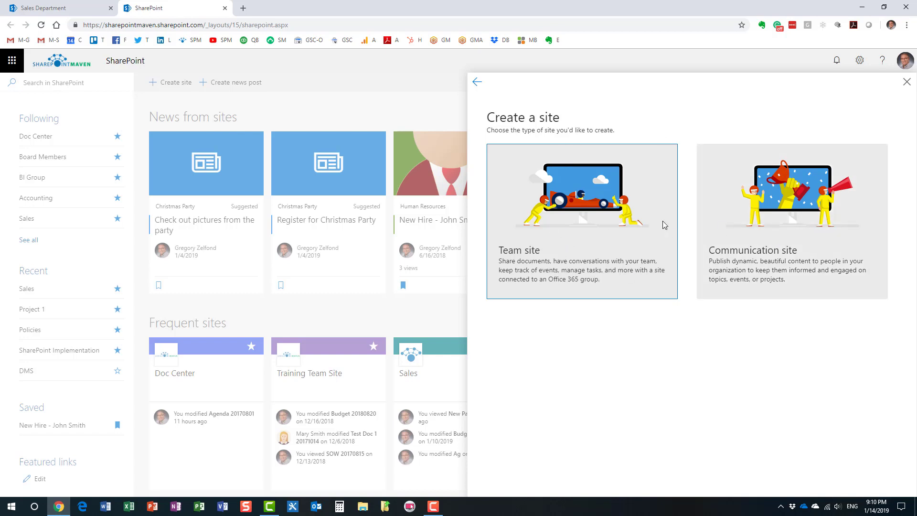
click(907, 84)
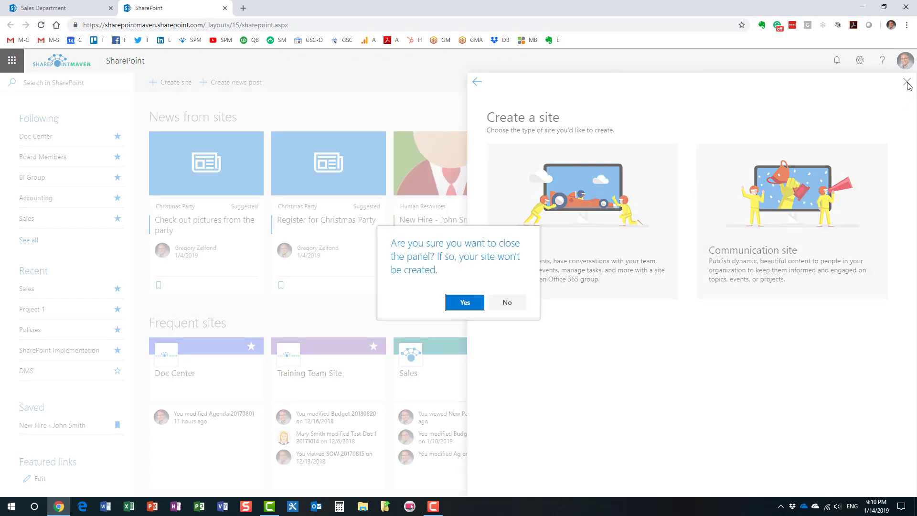
click(476, 306)
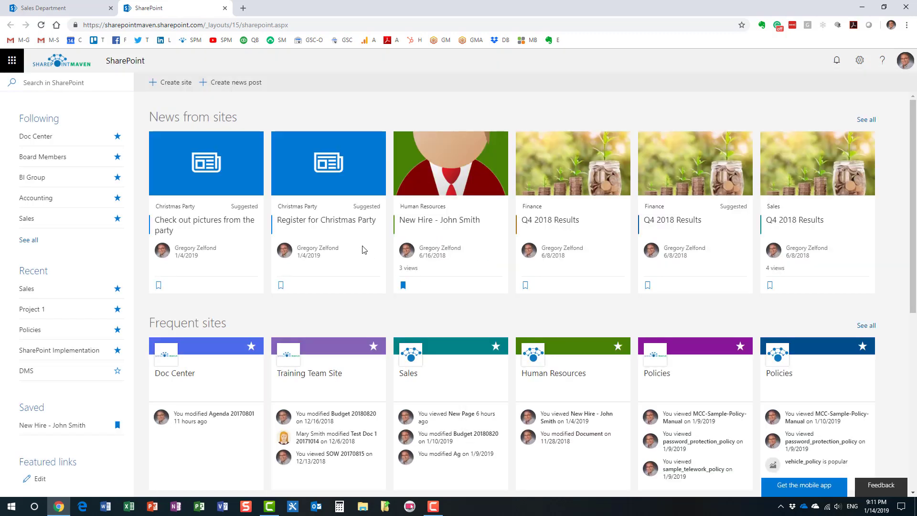
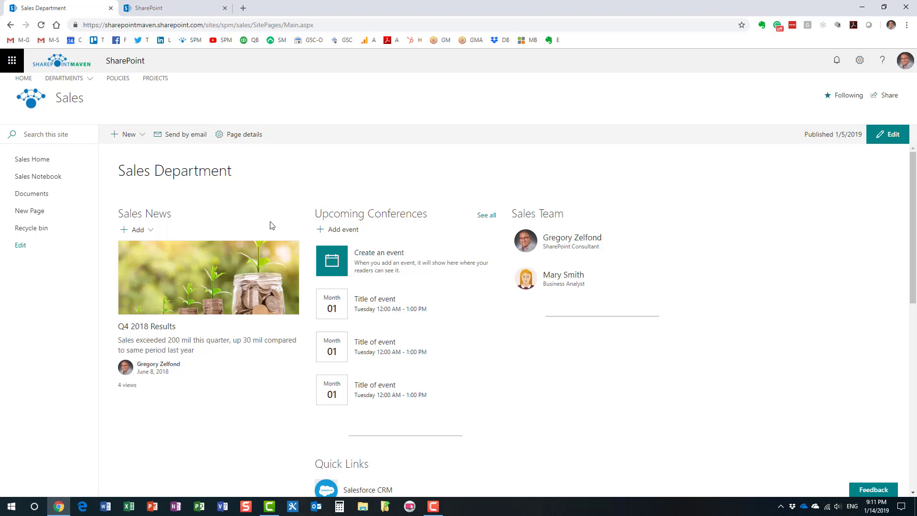
- Search the Sales site for "budget"
click(57, 134)
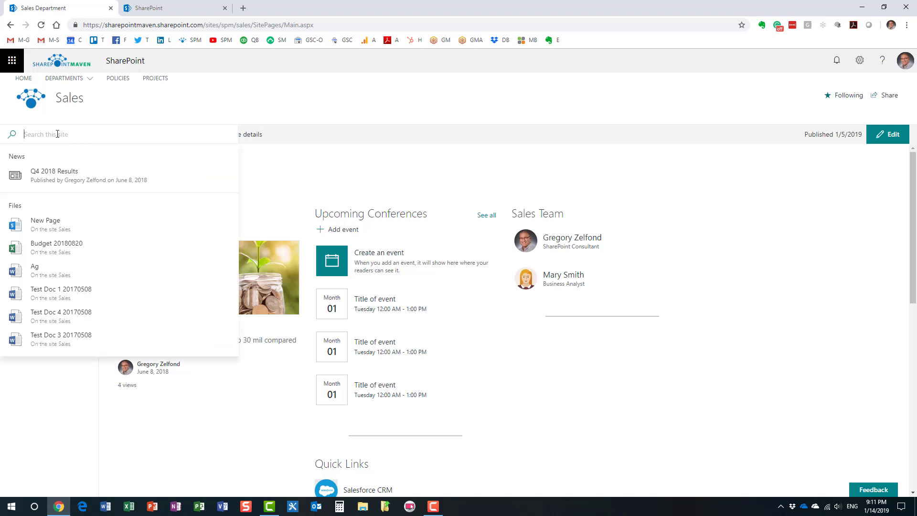
text(budget)
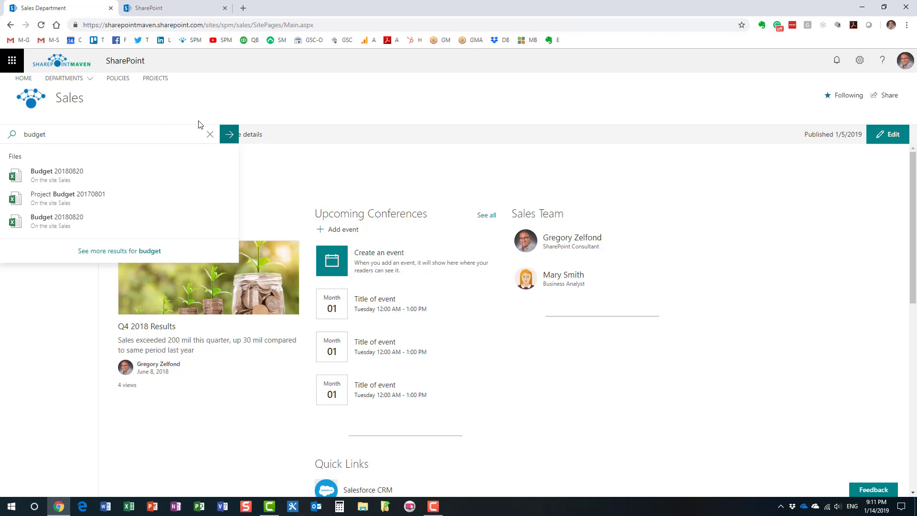
- Clear the Sales site search and display the departments listed in the site's navigation
click(210, 134)
click(234, 100)
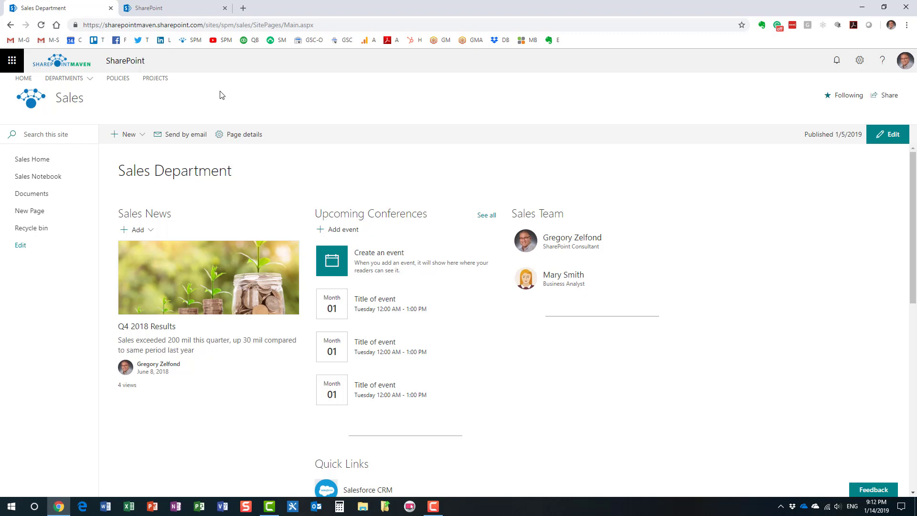
mouse_move(84, 81)
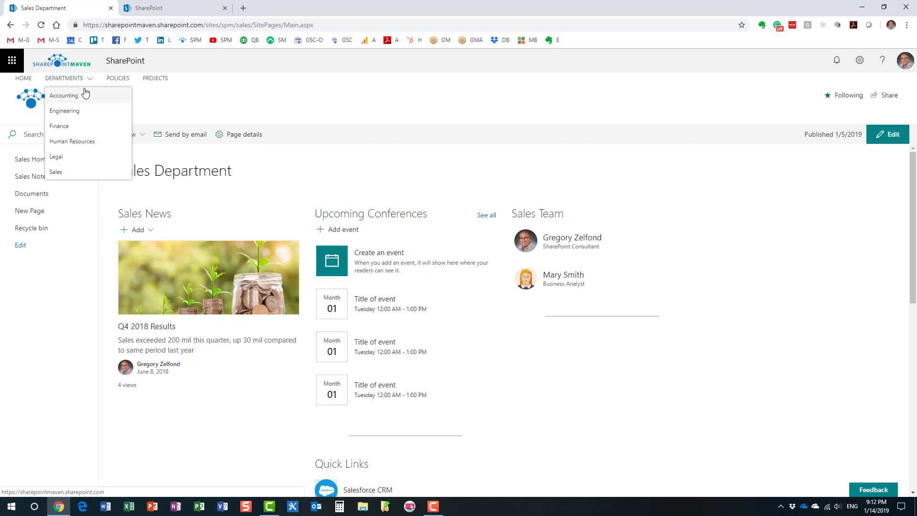
- Search for "budget" from the SharePoint start page and open the full organization-wide results
click(166, 7)
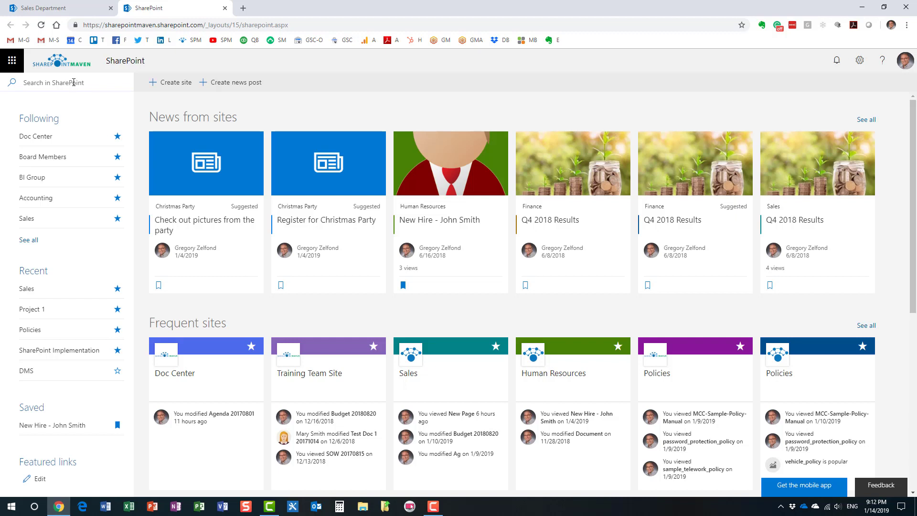
click(72, 82)
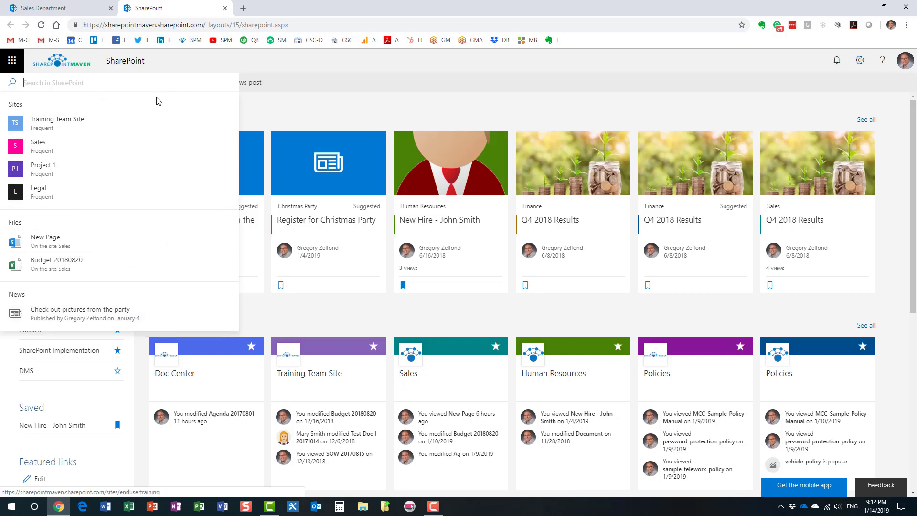
text(budget)
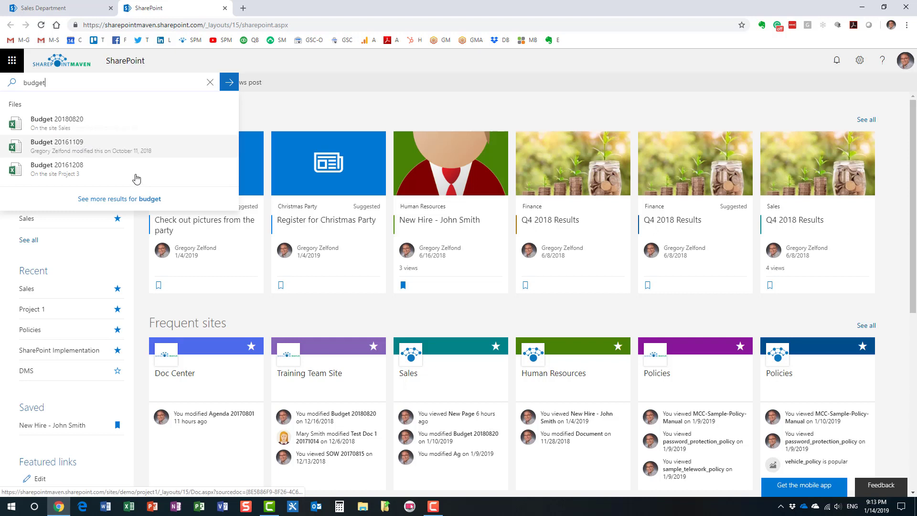
click(136, 204)
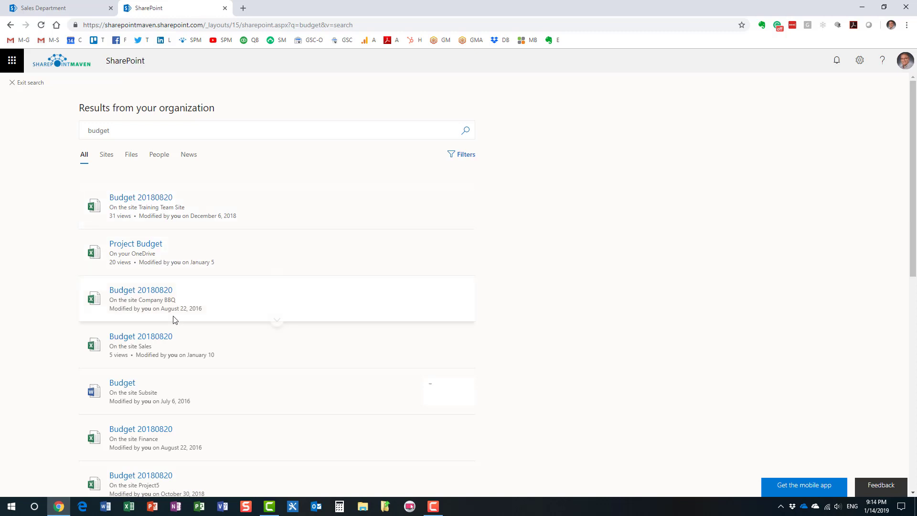
- Look through the first page of organization-wide results for "budget" and exit the search
scroll(187, 358, down, 5)
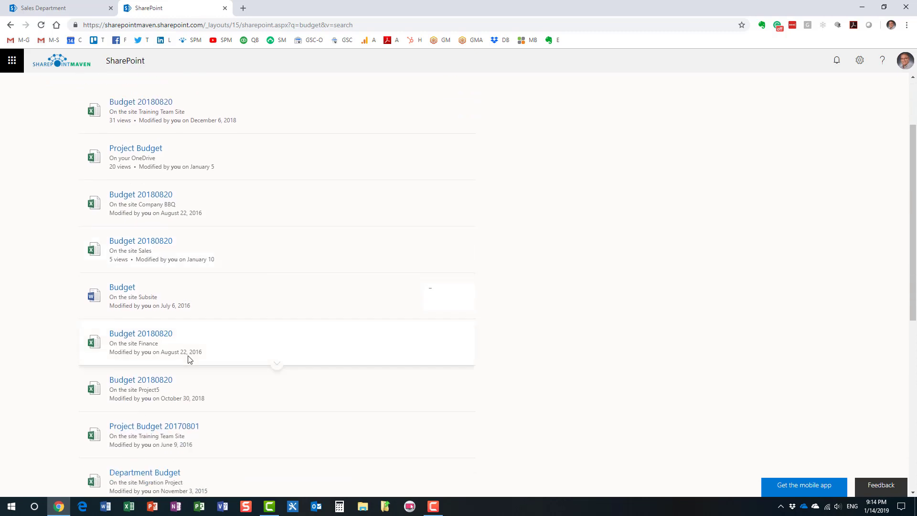
scroll(188, 358, down, 2)
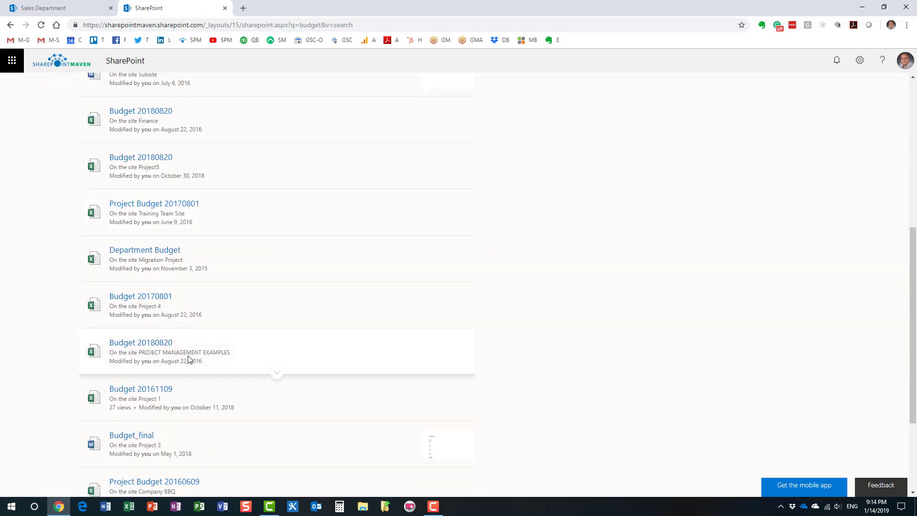
scroll(188, 358, down, 3)
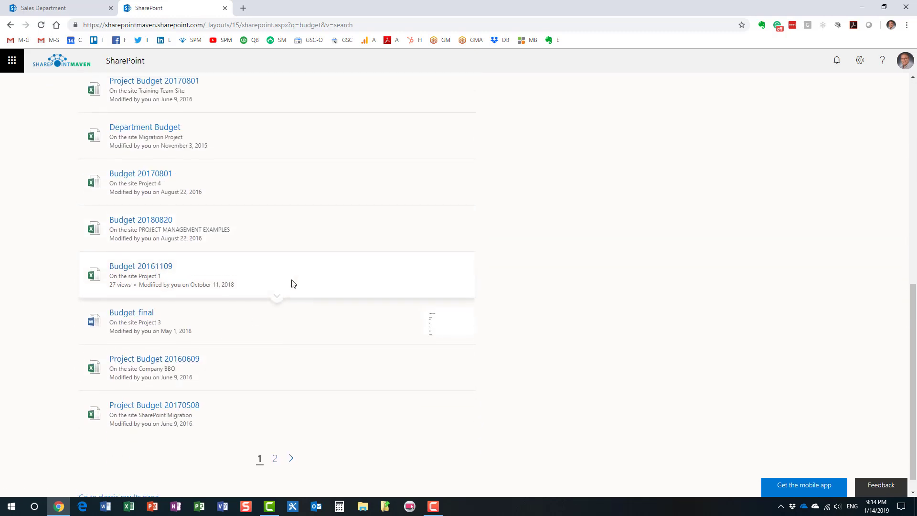
scroll(289, 291, up, 10)
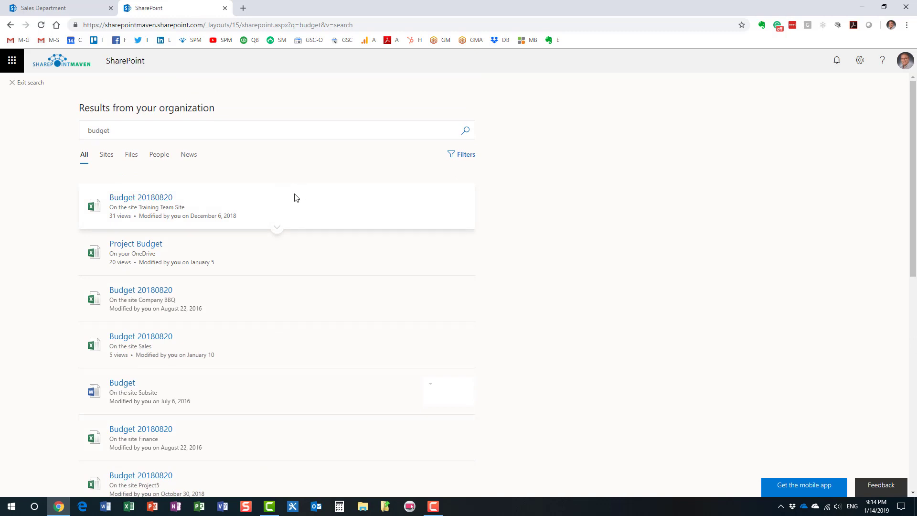
click(34, 84)
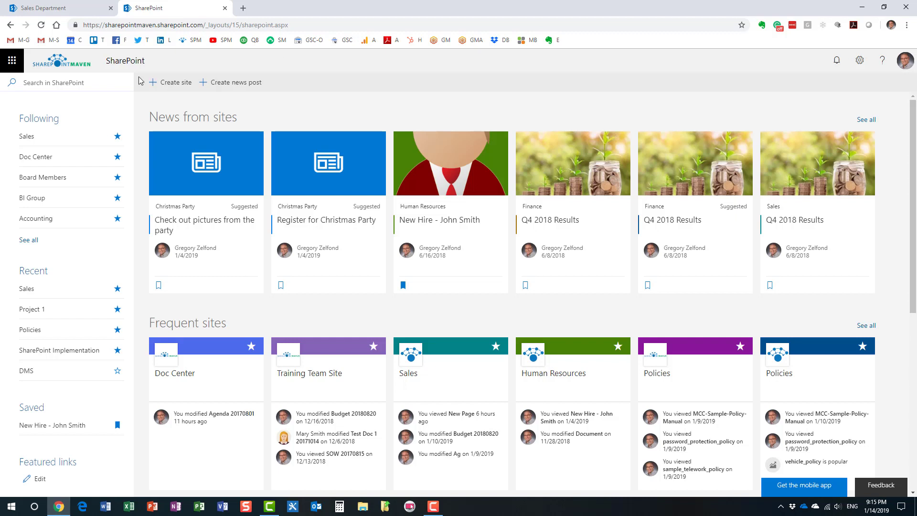
- Run the "budget" search from the start page again and review its first page of results
click(90, 83)
text(budget)
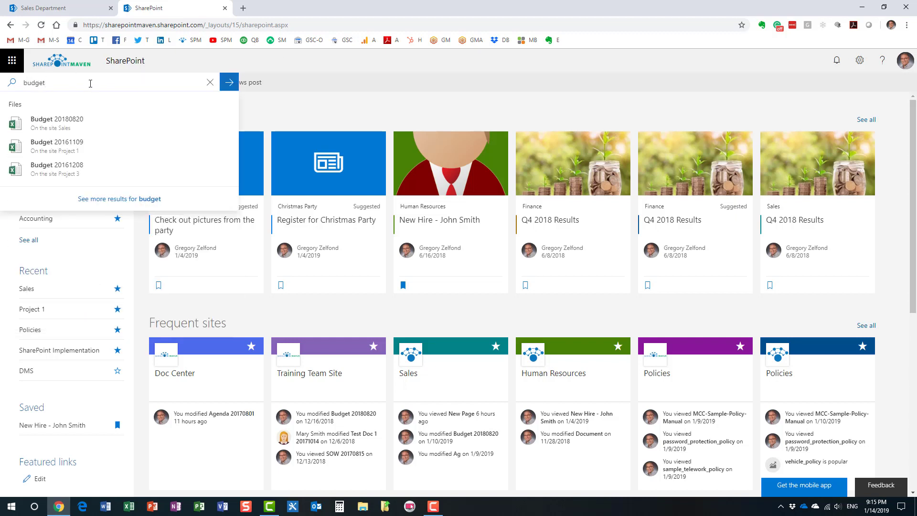
key(Return)
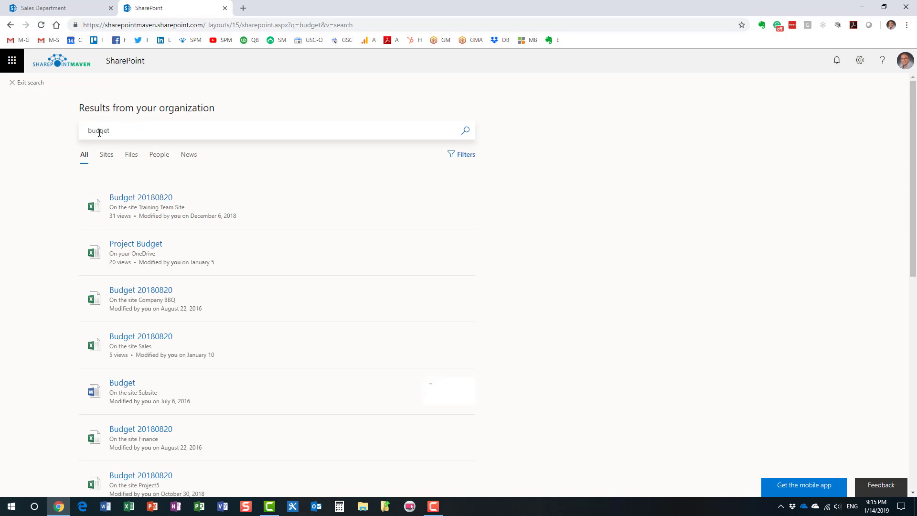
scroll(281, 299, down, 8)
scroll(334, 382, down, 2)
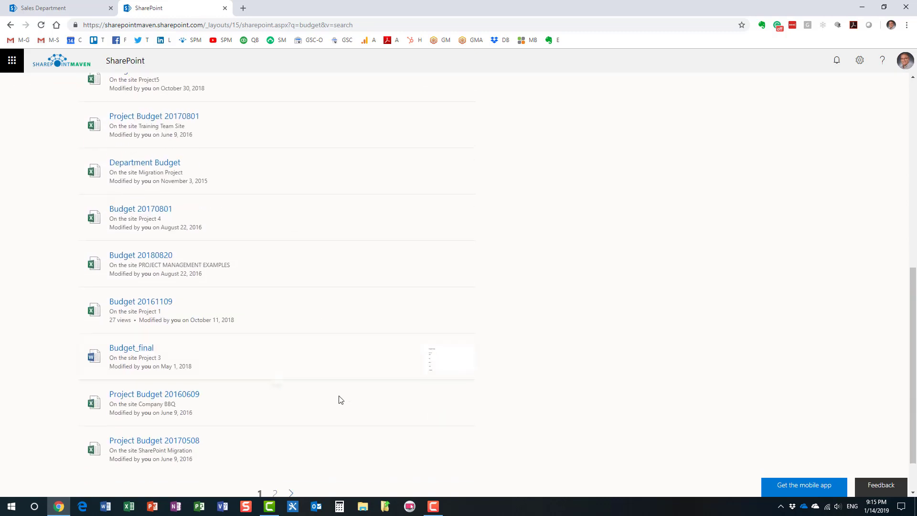
- Browse the second and third pages of the "budget" results and return to the start page
click(288, 440)
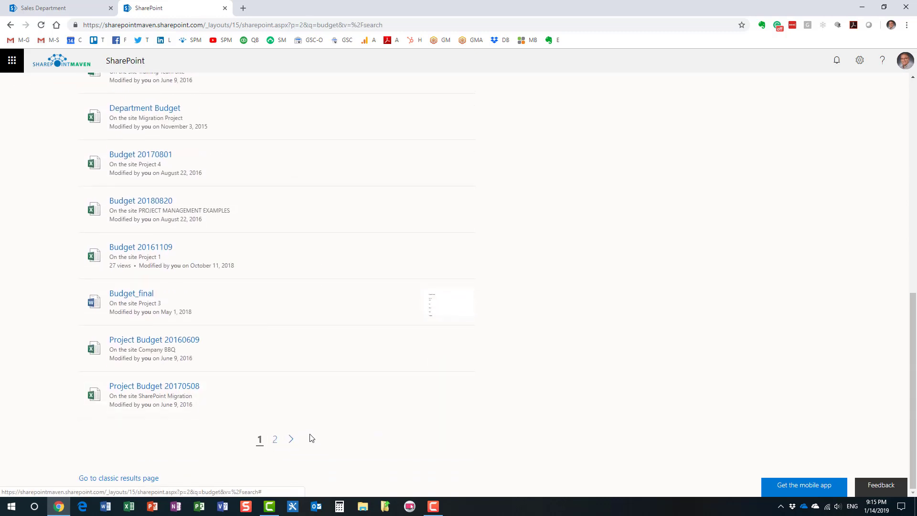
scroll(293, 436, down, 4)
scroll(289, 431, down, 6)
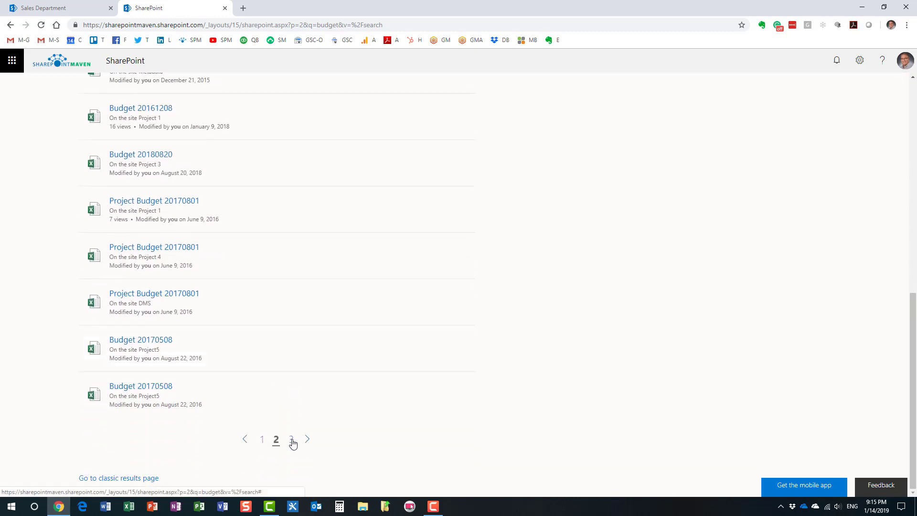
click(292, 440)
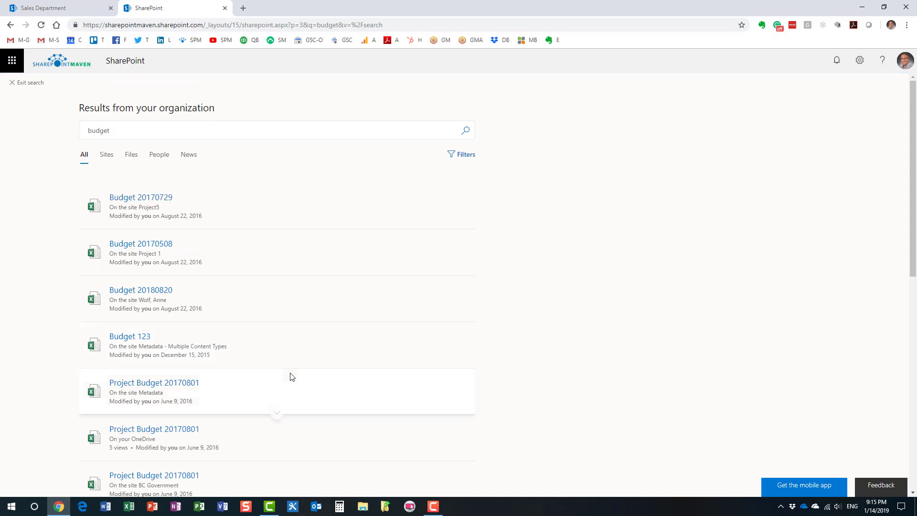
click(27, 83)
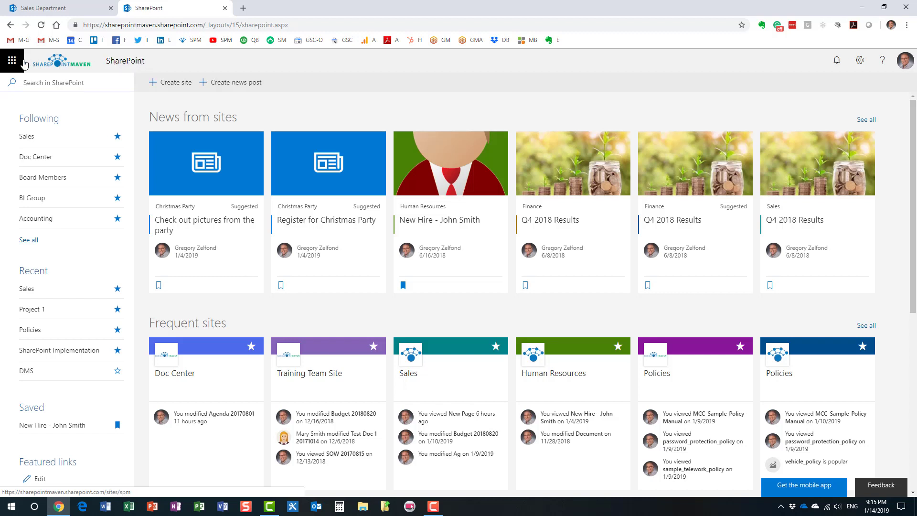
- Revisit the Sales site's navigation for comparison, switch back to the SharePoint start page and reload it
click(57, 8)
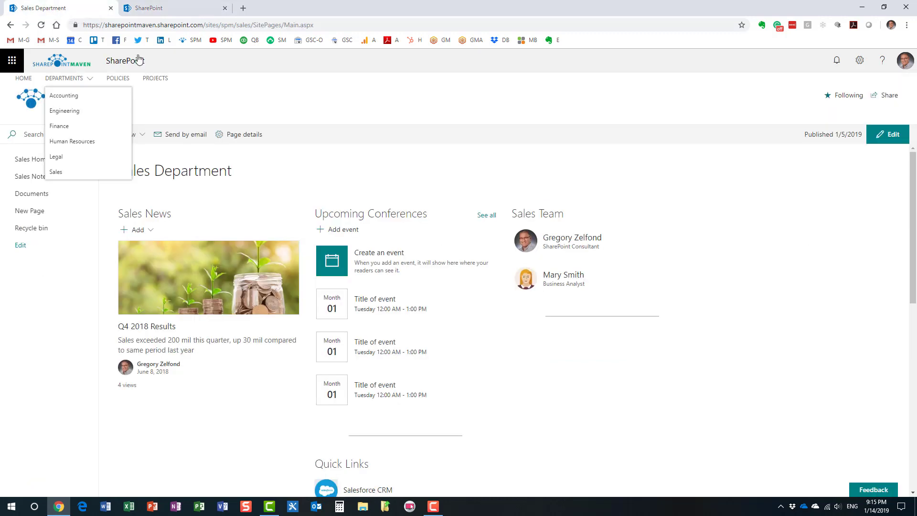
click(22, 78)
click(159, 8)
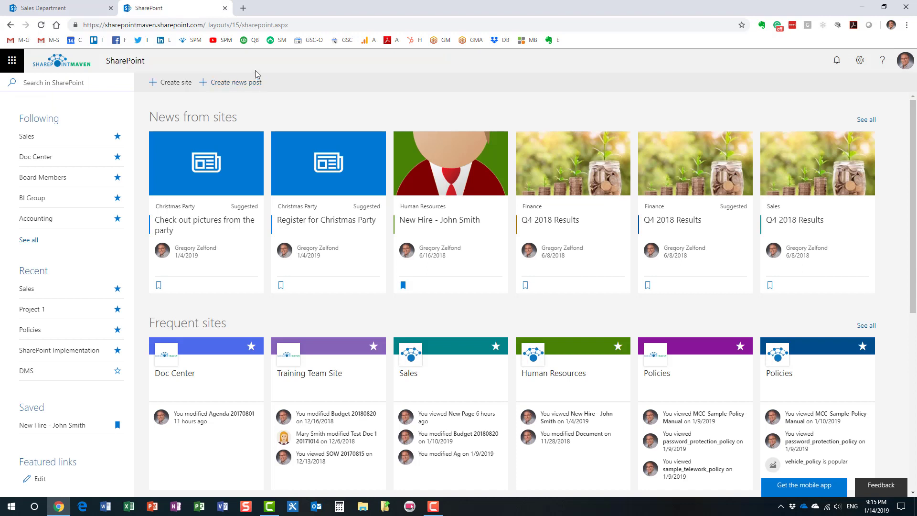
click(136, 66)
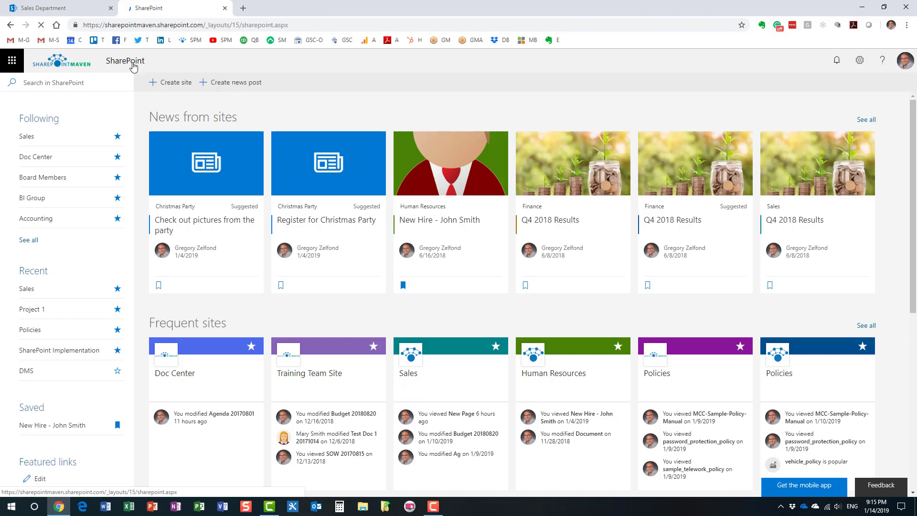